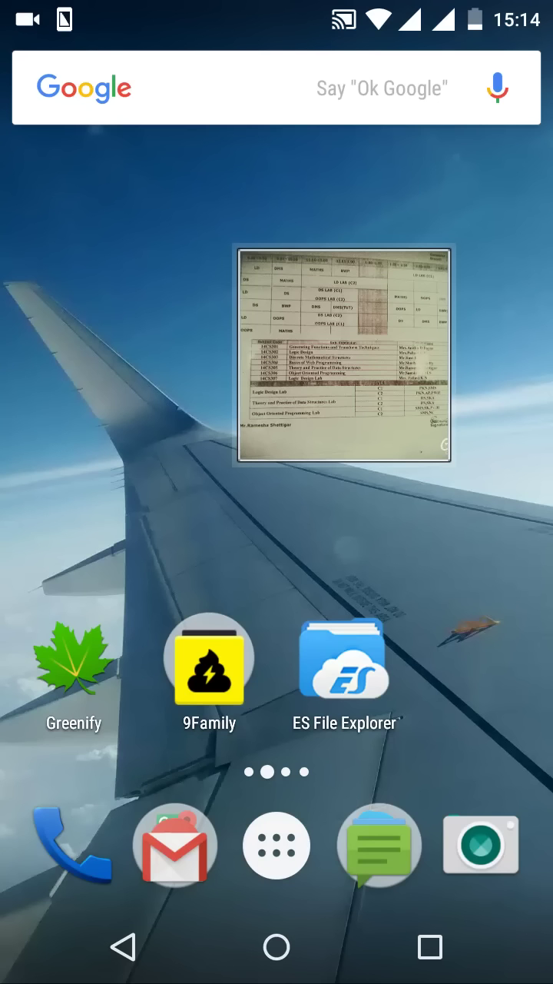
- Swipe over to look at the other Android home screen page
{"action": "mouse_move", "coordinate": [461, 538]}
{"action": "left_mouse_down"}
{"action": "mouse_move", "coordinate": [115, 537]}
{"action": "mouse_move", "coordinate": [461, 538]}
{"action": "left_mouse_up"}
- Launch ES File Explorer and scroll the sdcard list down to the Music folder
{"action": "left_click", "coordinate": [430, 947]}
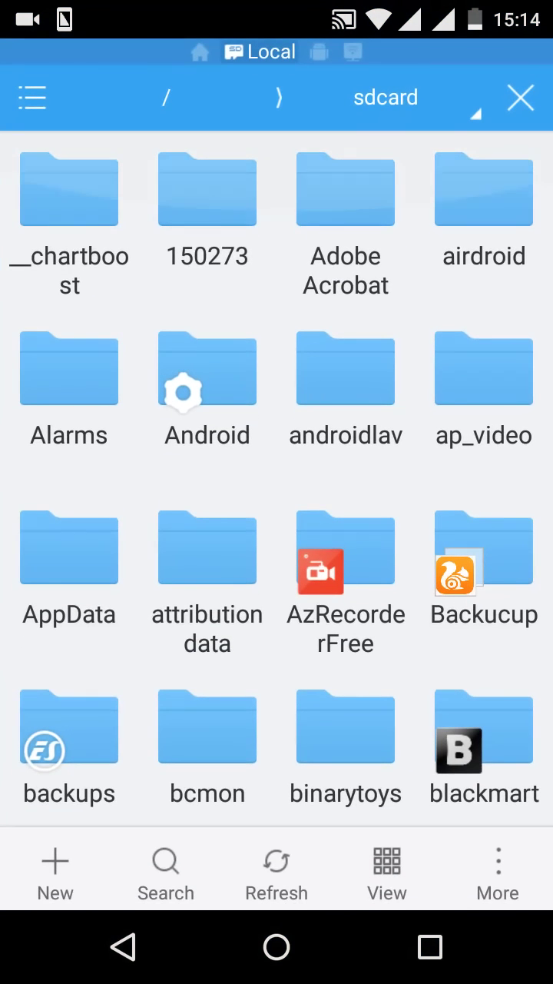
{"action": "scroll", "coordinate": [277, 476], "scroll_direction": "down", "scroll_amount": 3}
{"action": "scroll", "coordinate": [276, 477], "scroll_direction": "up", "scroll_amount": 2}
{"action": "scroll", "coordinate": [277, 476], "scroll_direction": "down", "scroll_amount": 3}
{"action": "scroll", "coordinate": [277, 476], "scroll_direction": "down", "scroll_amount": 5}
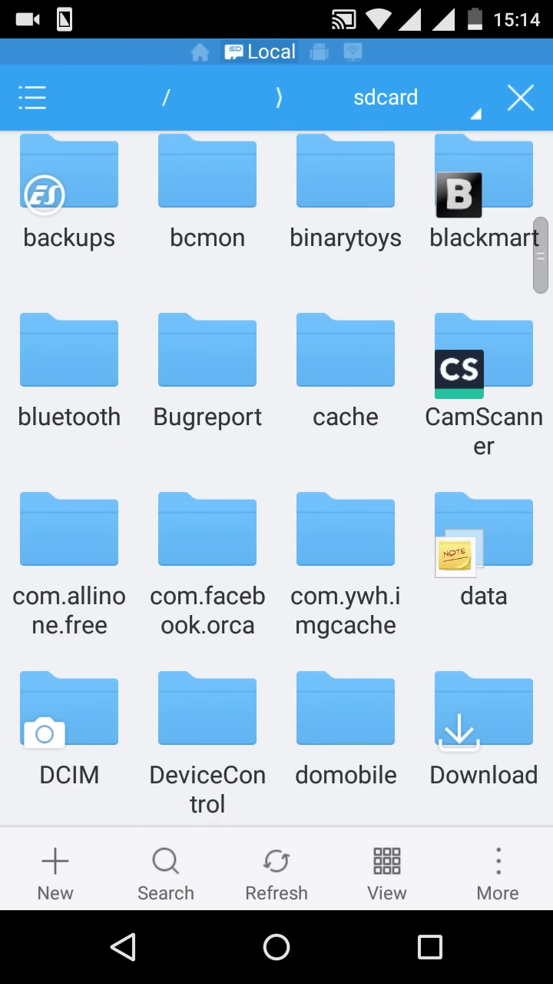
{"action": "scroll", "coordinate": [276, 477], "scroll_direction": "down", "scroll_amount": 2}
{"action": "scroll", "coordinate": [277, 477], "scroll_direction": "down", "scroll_amount": 3}
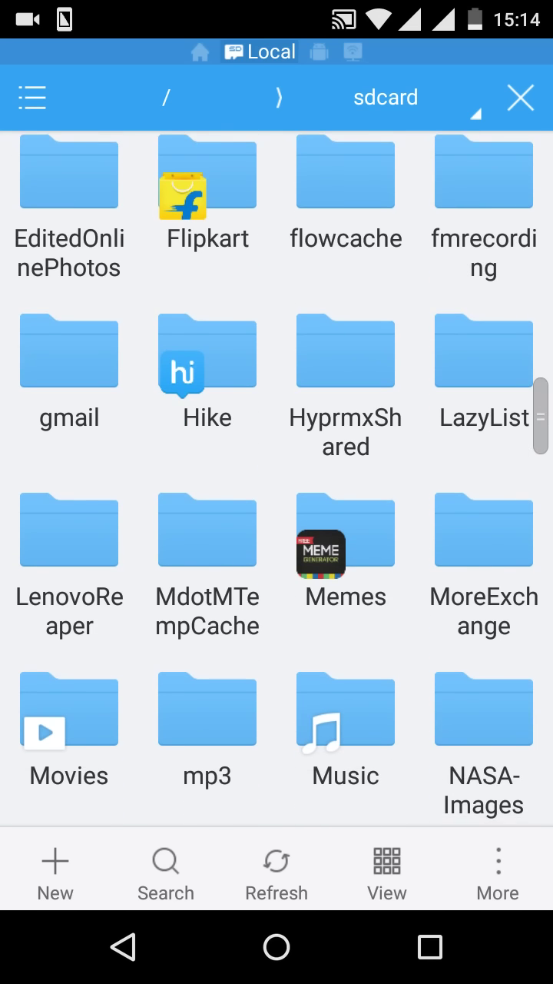
{"action": "scroll", "coordinate": [276, 477], "scroll_direction": "down", "scroll_amount": 2}
- Copy the Baby Doll song from the Music folder
{"action": "left_click", "coordinate": [277, 454]}
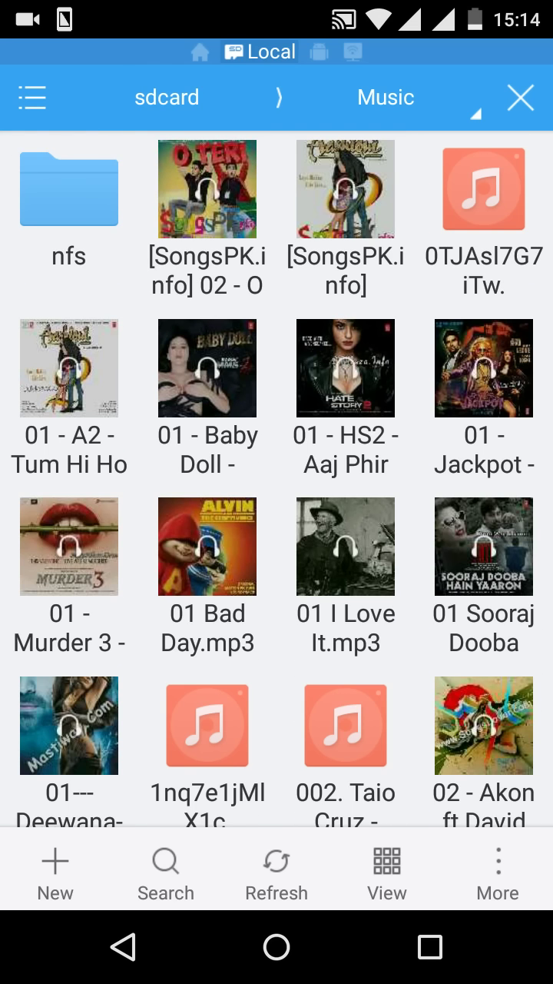
{"action": "left_click", "coordinate": [208, 384]}
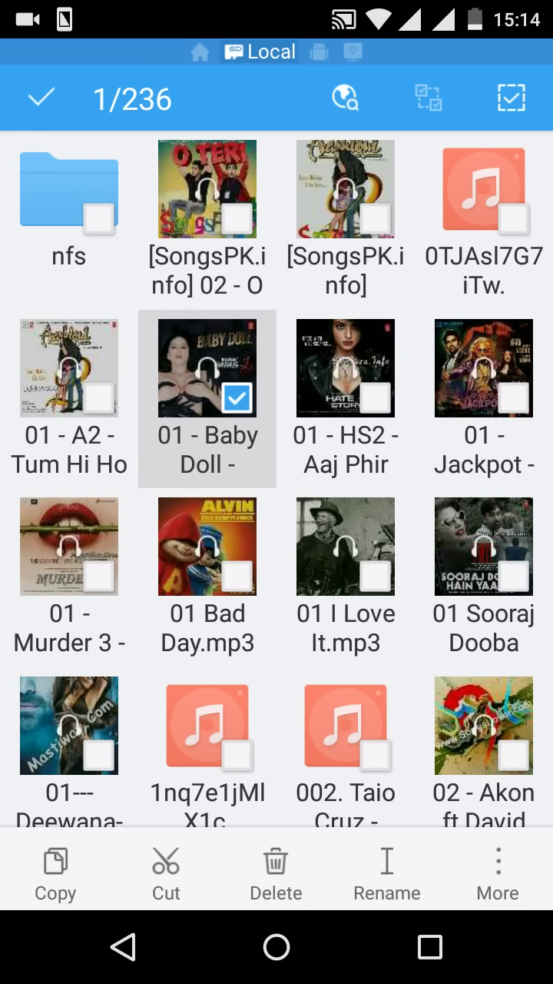
{"action": "left_click", "coordinate": [56, 876]}
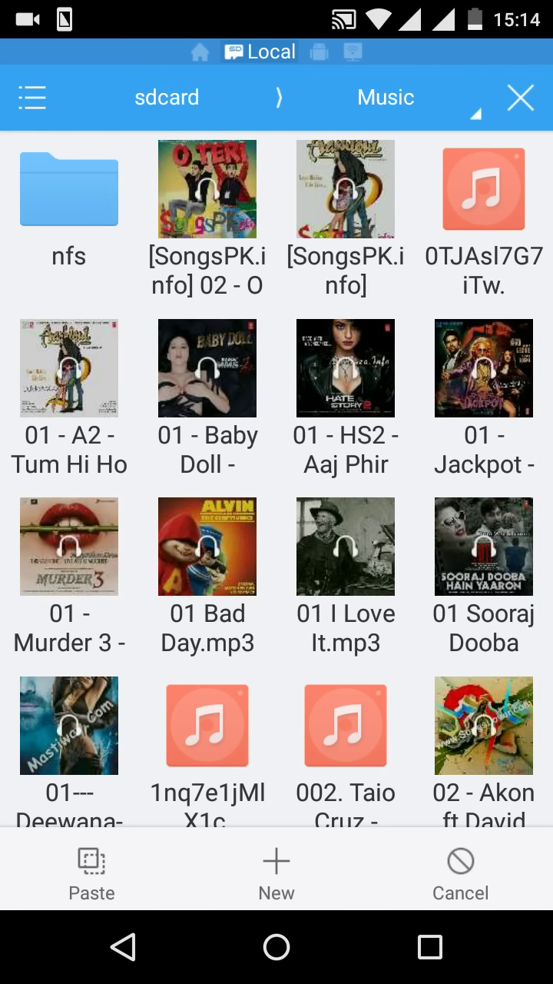
{"action": "scroll", "coordinate": [277, 476], "scroll_direction": "down", "scroll_amount": 2}
{"action": "scroll", "coordinate": [277, 477], "scroll_direction": "up", "scroll_amount": 2}
- Create a new sdcard folder named 'temporary'
{"action": "left_click", "coordinate": [123, 947]}
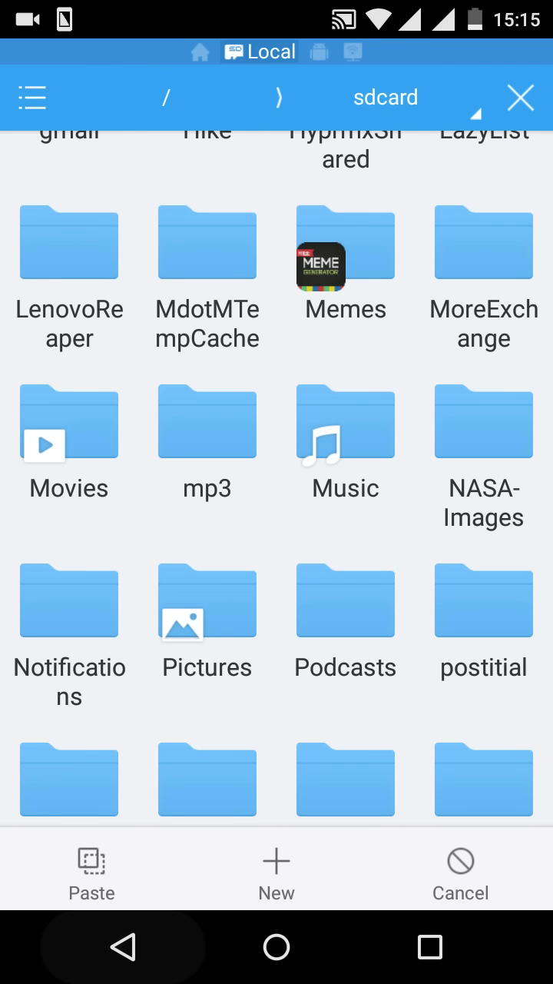
{"action": "scroll", "coordinate": [276, 476], "scroll_direction": "down", "scroll_amount": 5}
{"action": "left_click", "coordinate": [277, 876]}
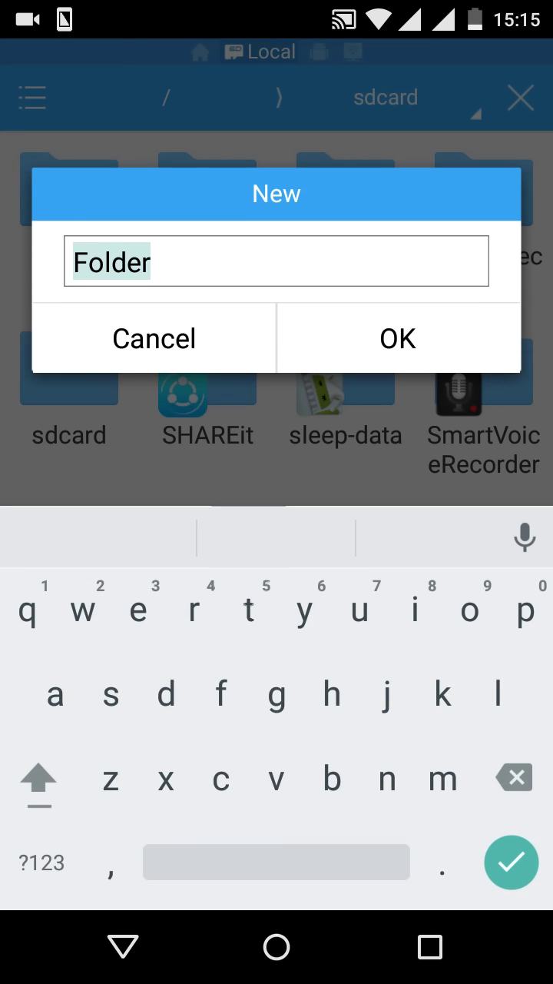
{"action": "type", "text": "temp"}
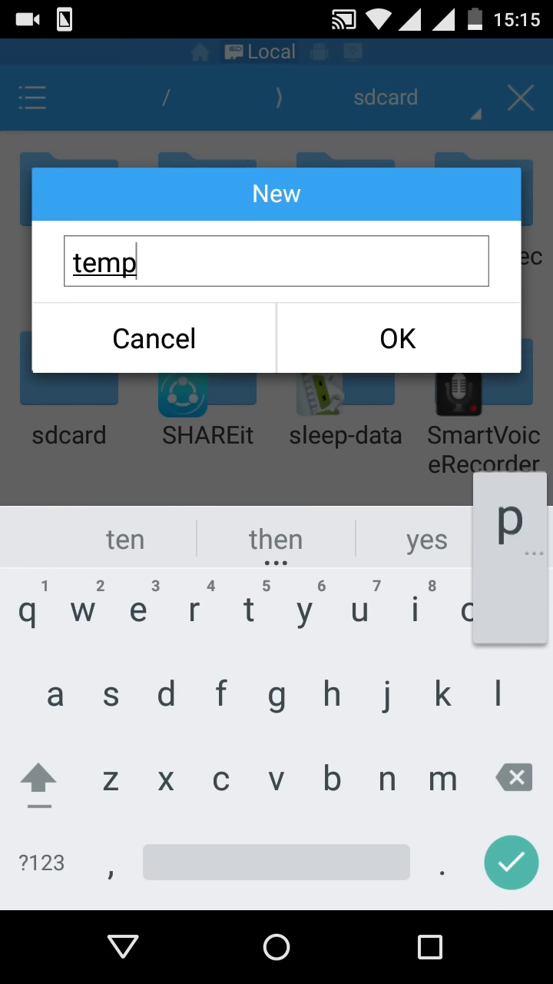
{"action": "type", "text": "oro"}
{"action": "left_click", "coordinate": [275, 540]}
{"action": "left_click", "coordinate": [399, 338]}
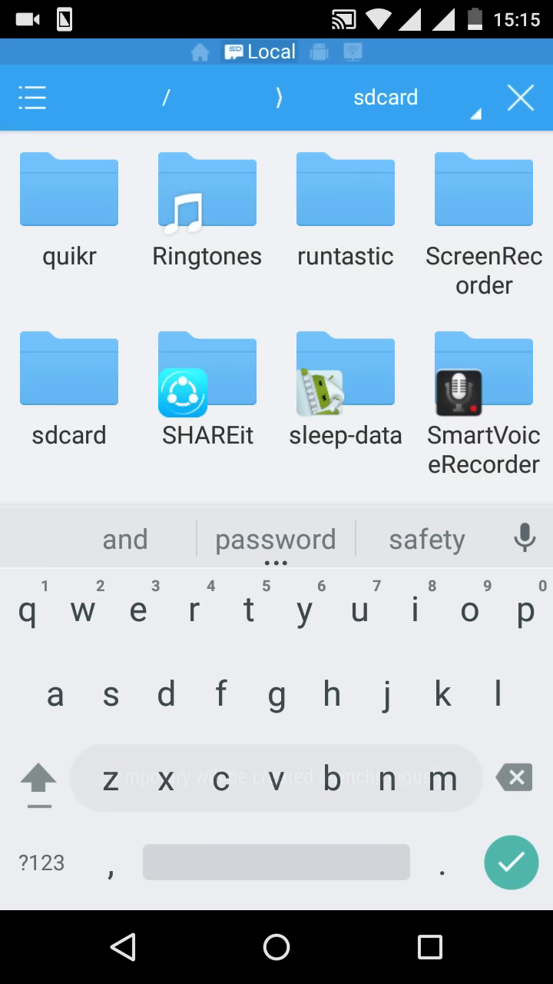
- Paste the Baby Doll song into the temporary folder and dismiss the Rate us prompt
{"action": "scroll", "coordinate": [277, 476], "scroll_direction": "up", "scroll_amount": 3}
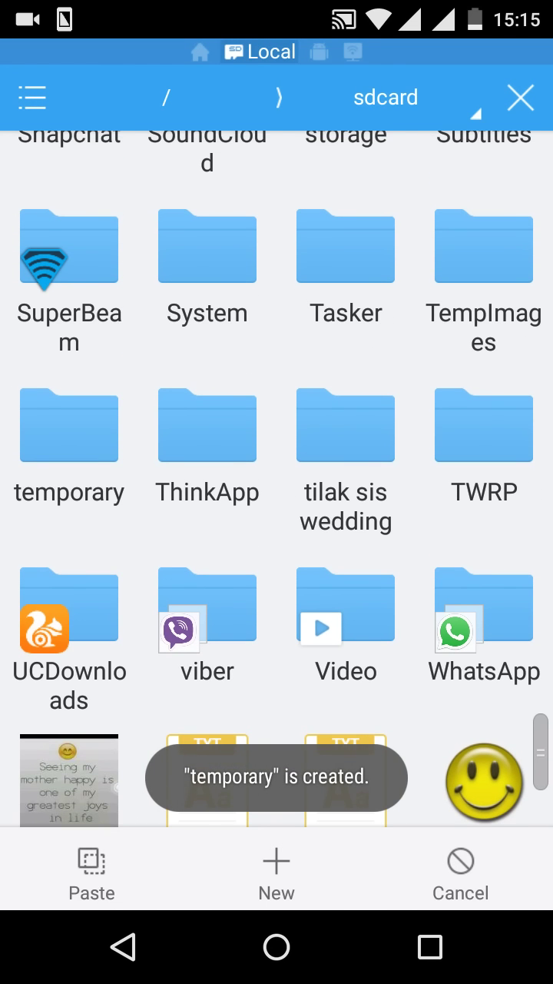
{"action": "left_click", "coordinate": [69, 442]}
{"action": "left_click", "coordinate": [91, 876]}
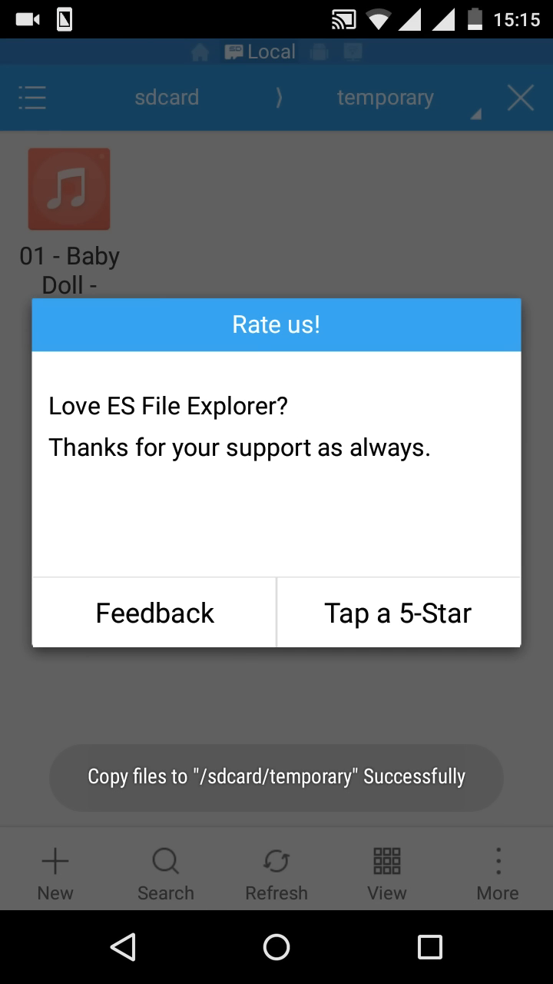
{"action": "left_click", "coordinate": [153, 613]}
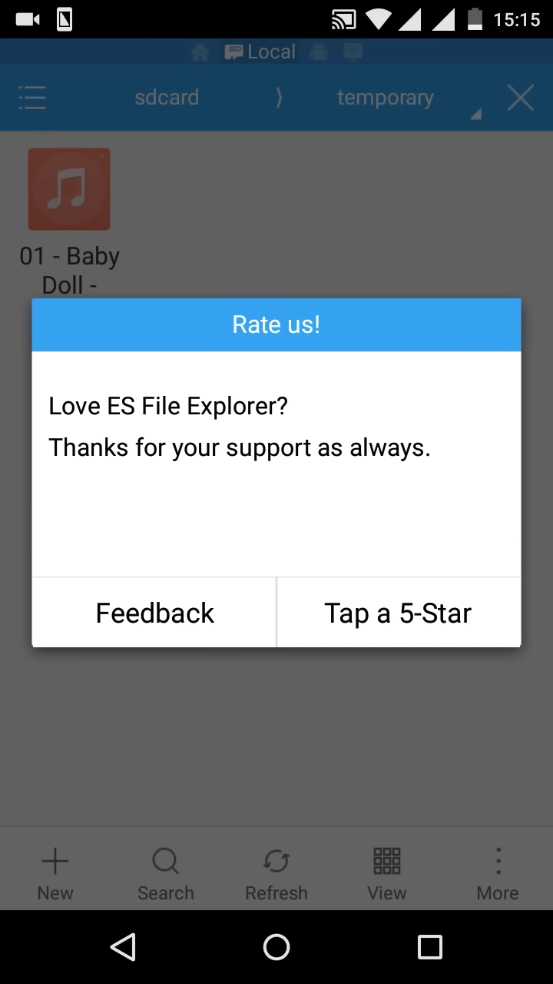
{"action": "left_click", "coordinate": [123, 947]}
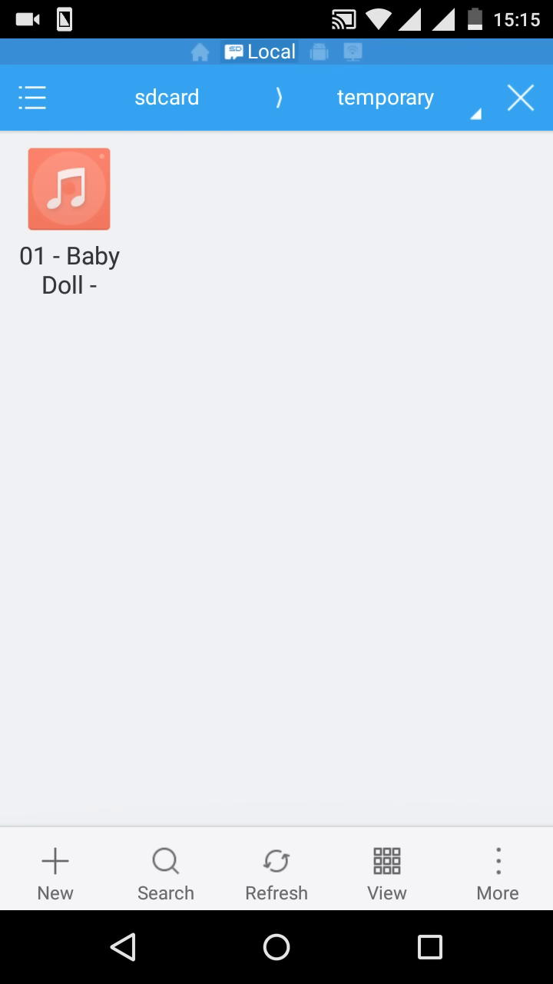
- Go back to the sdcard listing and reopen the temporary folder
{"action": "left_click", "coordinate": [123, 947]}
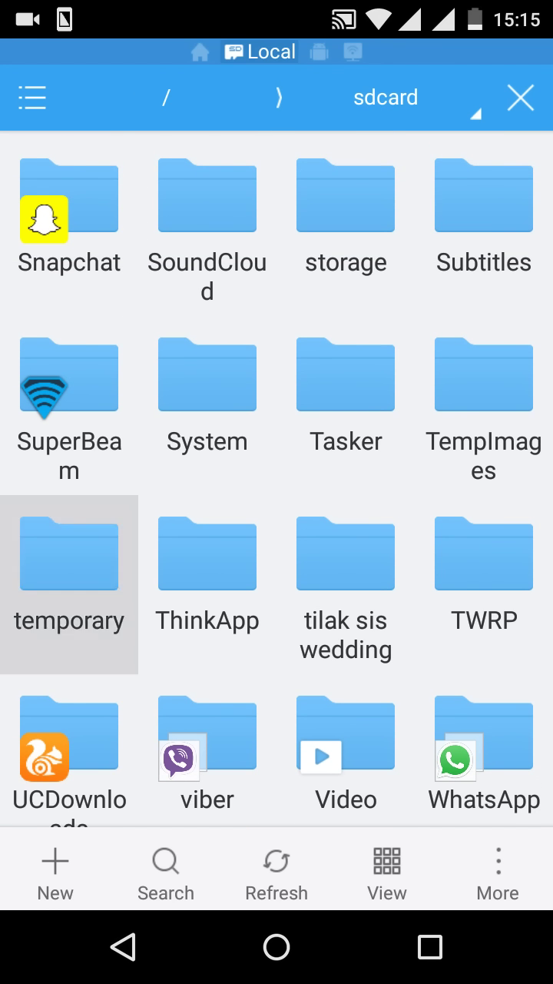
{"action": "left_click", "coordinate": [69, 569]}
{"action": "left_click", "coordinate": [123, 947]}
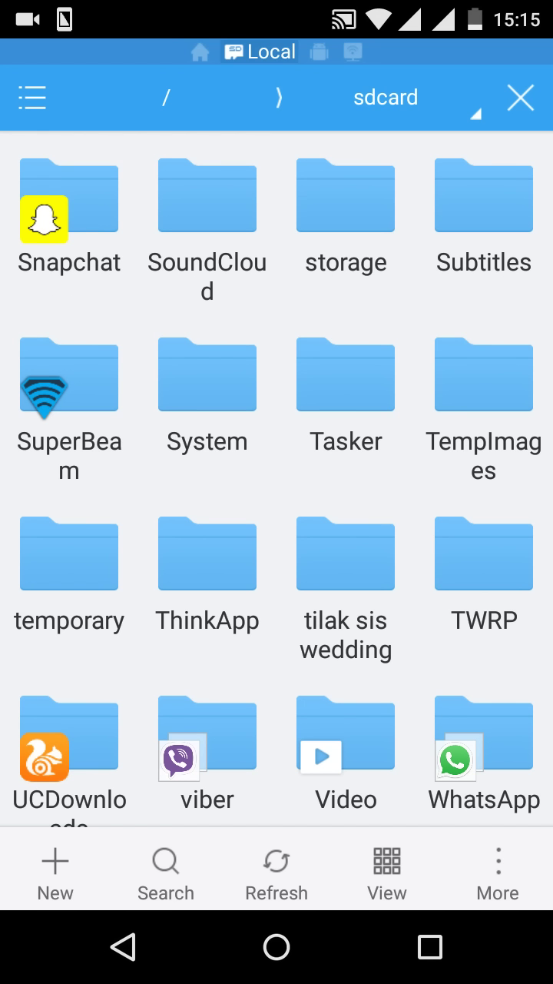
{"action": "left_click", "coordinate": [69, 569]}
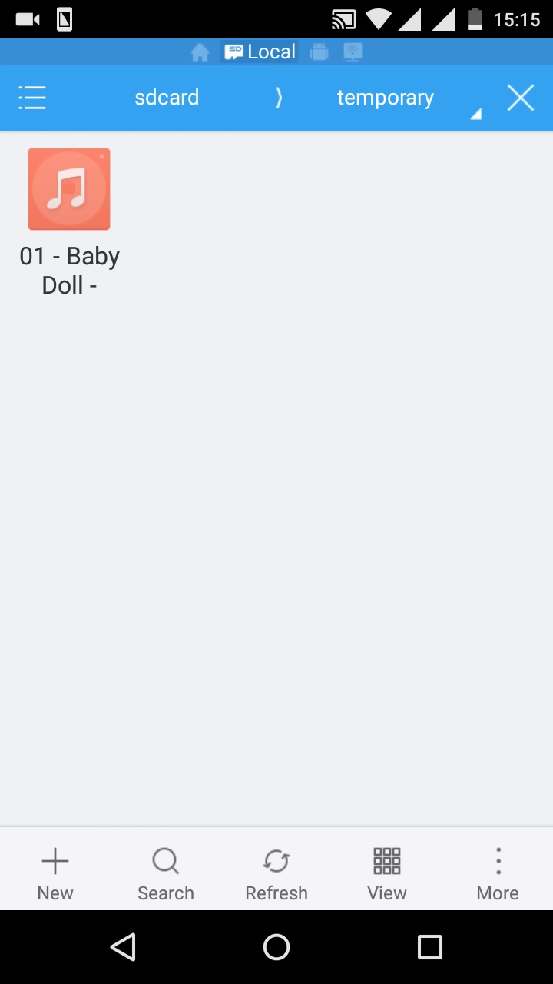
- Create an empty file named '.nomedia' inside the temporary folder
{"action": "left_click", "coordinate": [56, 873]}
{"action": "left_click", "coordinate": [85, 452]}
{"action": "type", "text": ".nomedua"}
{"action": "key", "text": "BackSpace"}
{"action": "key", "text": "BackSpace"}
{"action": "type", "text": "ia"}
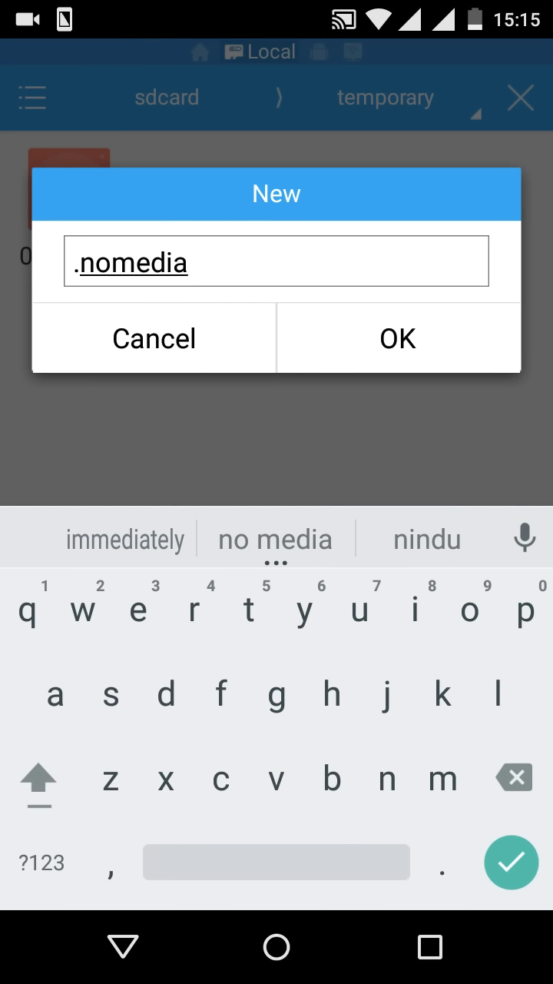
{"action": "left_click", "coordinate": [398, 338]}
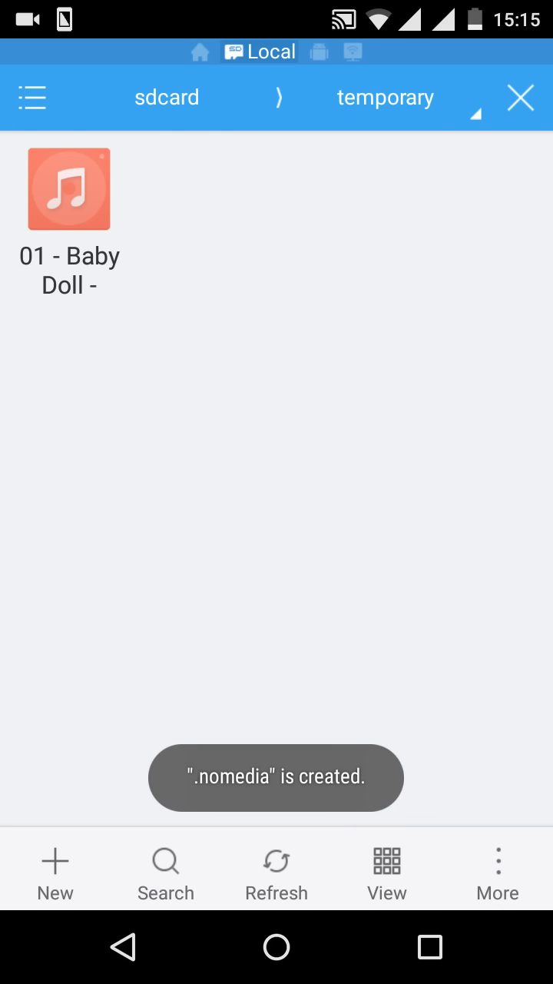
- Turn on Show hidden files under Tools in the side drawer so .nomedia is listed
{"action": "left_click", "coordinate": [32, 97]}
{"action": "scroll", "coordinate": [222, 461], "scroll_direction": "down", "scroll_amount": 3}
{"action": "scroll", "coordinate": [221, 461], "scroll_direction": "up", "scroll_amount": 3}
{"action": "left_click", "coordinate": [58, 204]}
{"action": "left_click", "coordinate": [44, 372]}
{"action": "scroll", "coordinate": [221, 461], "scroll_direction": "down", "scroll_amount": 5}
{"action": "left_click", "coordinate": [376, 793]}
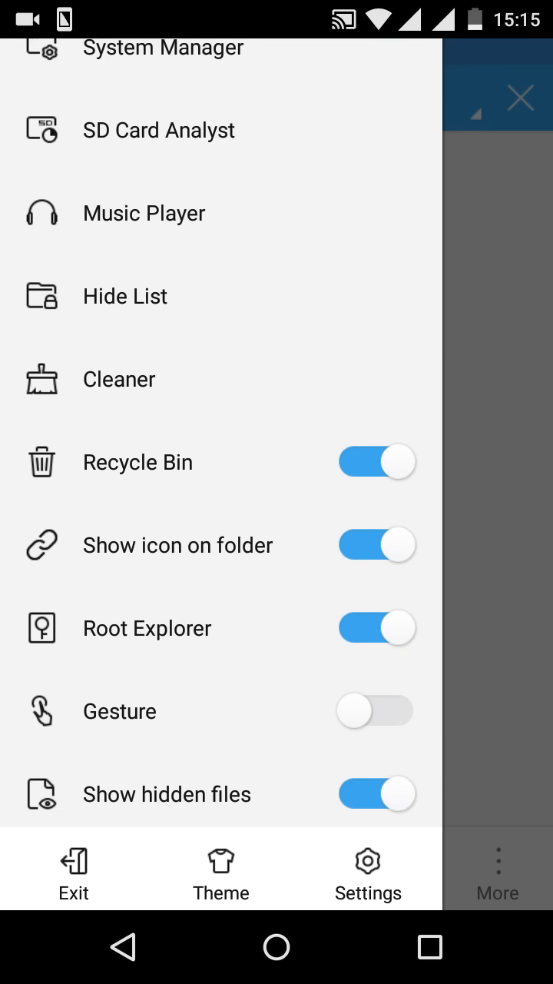
{"action": "left_click", "coordinate": [498, 461]}
{"action": "left_click", "coordinate": [32, 97]}
{"action": "left_click", "coordinate": [498, 461]}
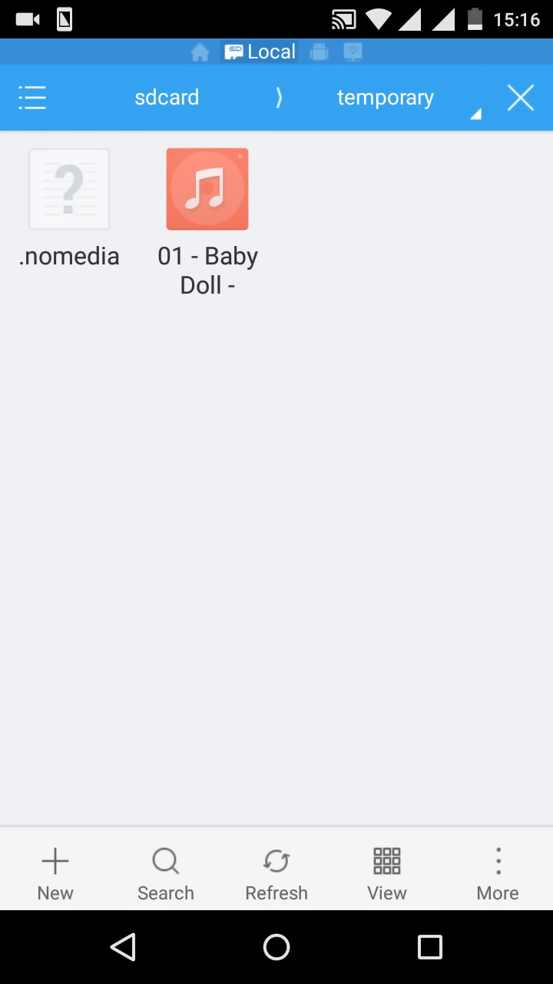
- Return to the sdcard listing and long-press the temporary folder to select it
{"action": "left_click", "coordinate": [123, 947]}
{"action": "left_click", "coordinate": [33, 97]}
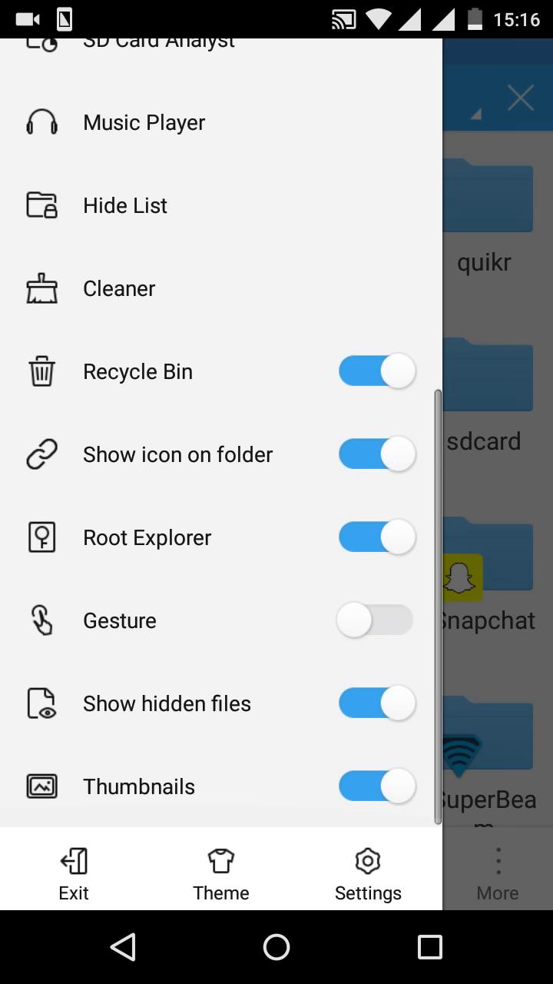
{"action": "left_click", "coordinate": [499, 492]}
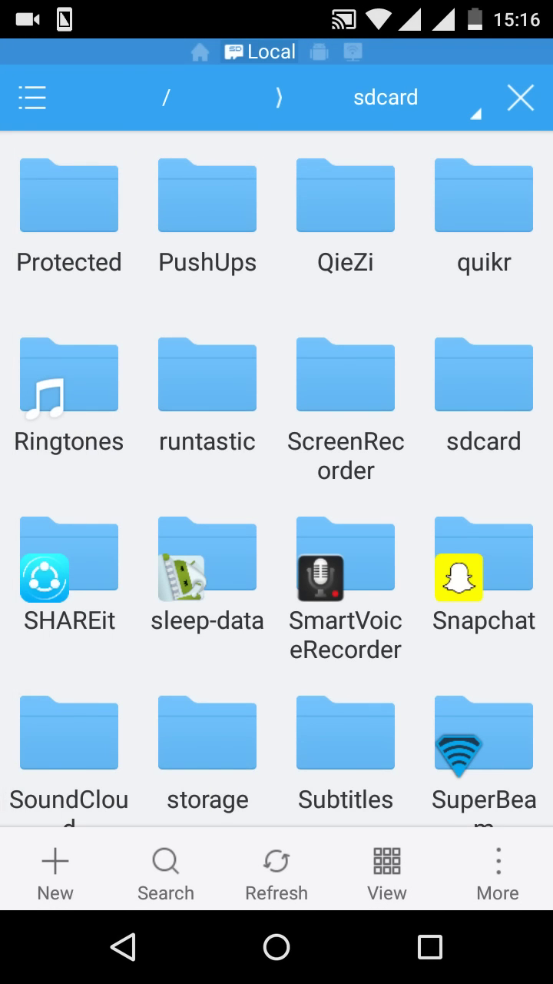
{"action": "scroll", "coordinate": [277, 491], "scroll_direction": "down", "scroll_amount": 2}
{"action": "scroll", "coordinate": [277, 476], "scroll_direction": "down", "scroll_amount": 3}
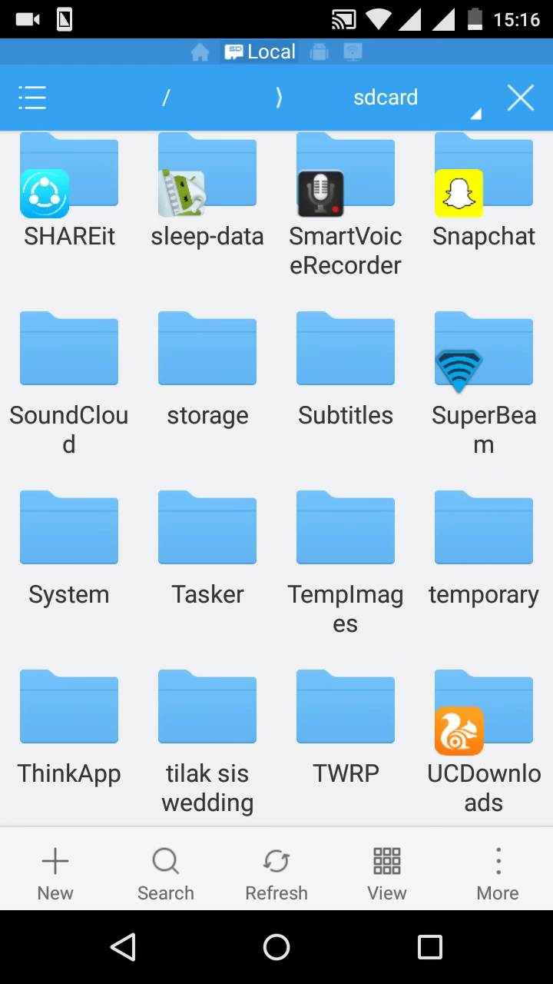
{"action": "left_click", "coordinate": [485, 514]}
- Encrypt the temporary folder with a password, with Show password and Encrypt file name checked
{"action": "left_click", "coordinate": [498, 876]}
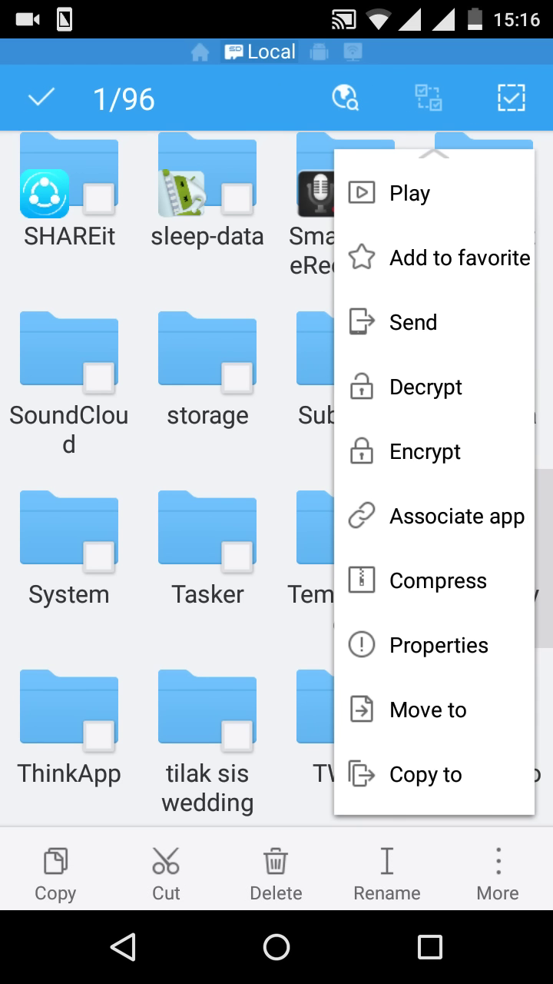
{"action": "scroll", "coordinate": [434, 461], "scroll_direction": "up", "scroll_amount": 2}
{"action": "left_click", "coordinate": [425, 534]}
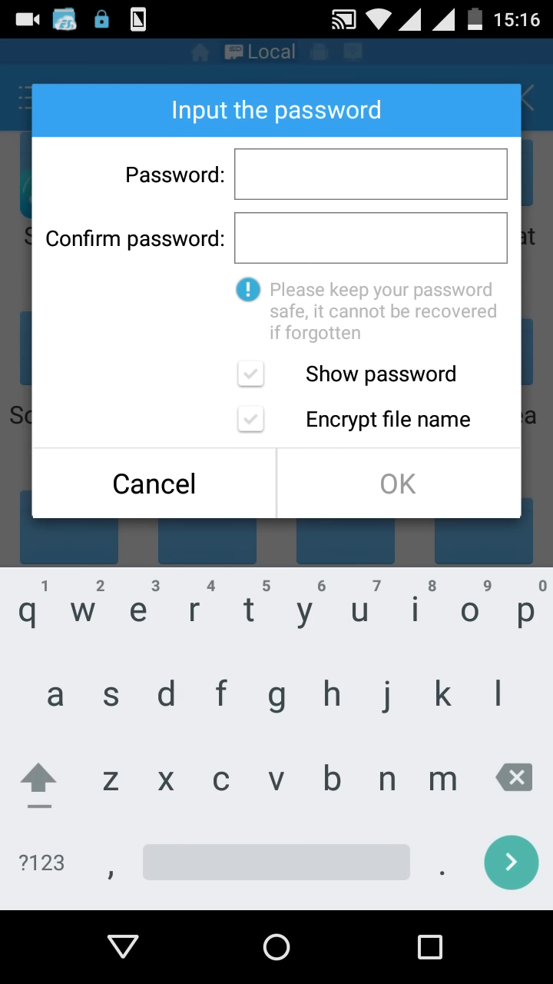
{"action": "type", "text": "password"}
{"action": "key", "text": "Tab"}
{"action": "type", "text": "password"}
{"action": "left_click", "coordinate": [251, 373]}
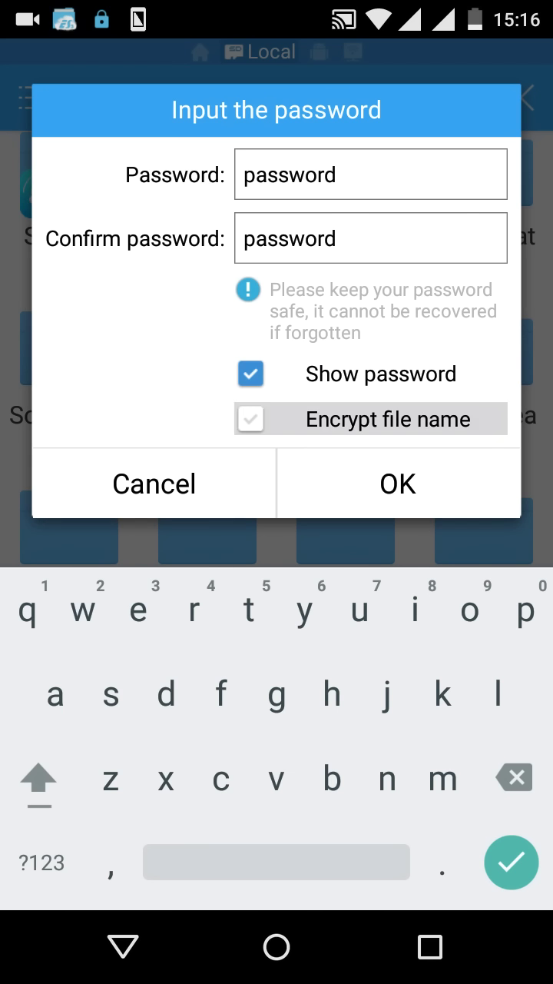
{"action": "left_click", "coordinate": [250, 419]}
{"action": "left_click", "coordinate": [398, 483]}
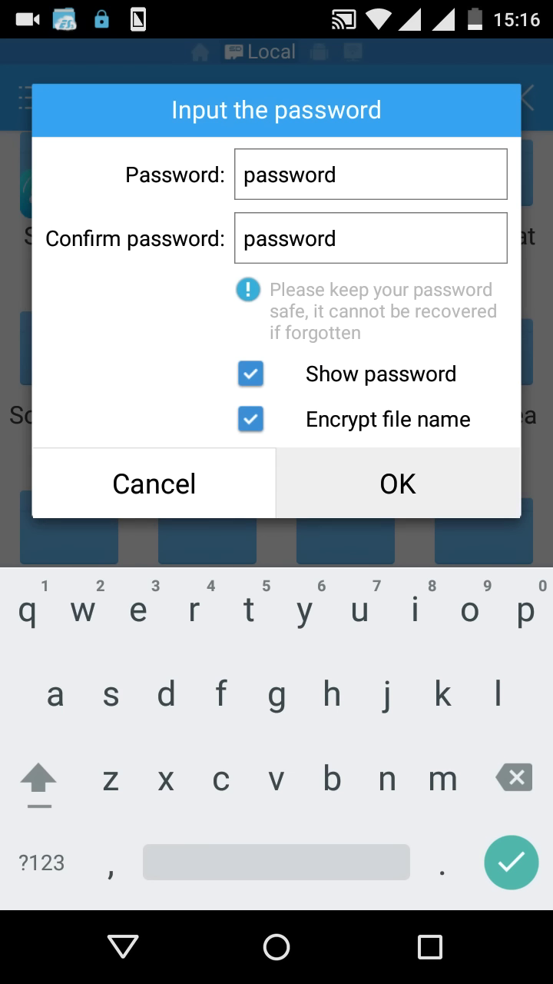
- Open the temporary folder, try opening an encrypted file, and cancel the password prompt
{"action": "scroll", "coordinate": [277, 476], "scroll_direction": "down", "scroll_amount": 2}
{"action": "left_click", "coordinate": [484, 461]}
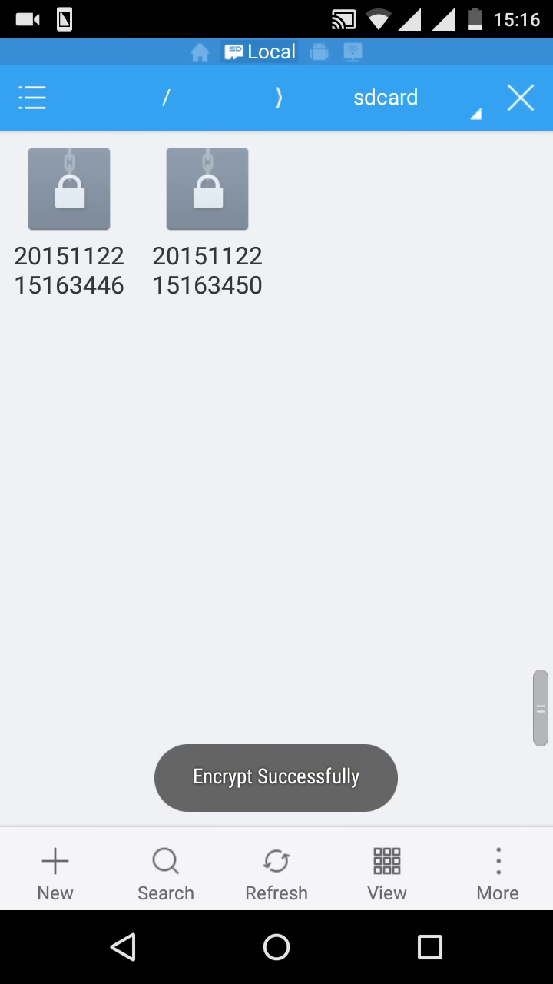
{"action": "left_click", "coordinate": [205, 169]}
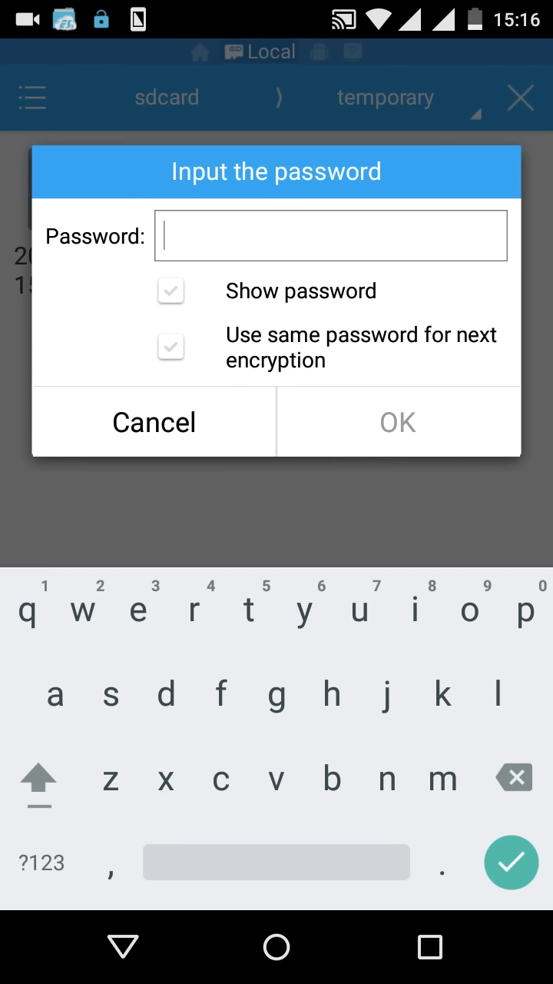
{"action": "left_click", "coordinate": [123, 946]}
{"action": "left_click", "coordinate": [123, 946]}
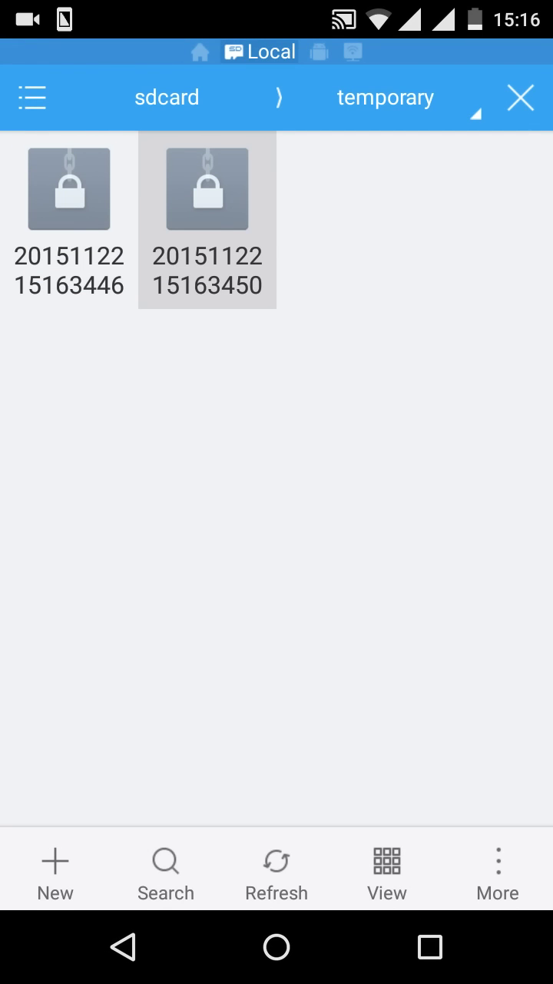
- Rename the second encrypted file to an .mp3 extension and try playing it
{"action": "left_click", "coordinate": [205, 184]}
{"action": "left_click", "coordinate": [387, 876]}
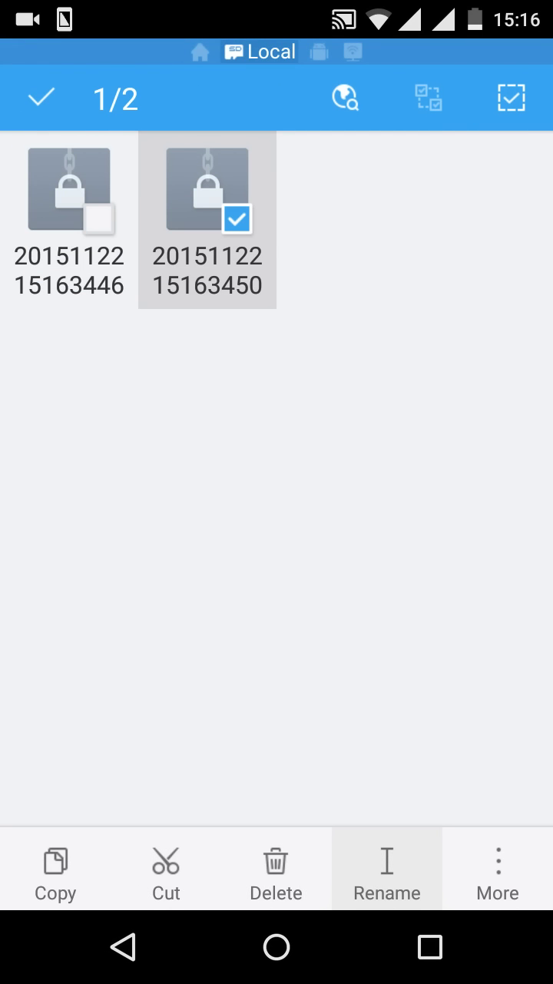
{"action": "key", "text": "BackSpace"}
{"action": "key", "text": "BackSpace"}
{"action": "key", "text": "BackSpace"}
{"action": "key", "text": "BackSpace"}
{"action": "key", "text": "BackSpace"}
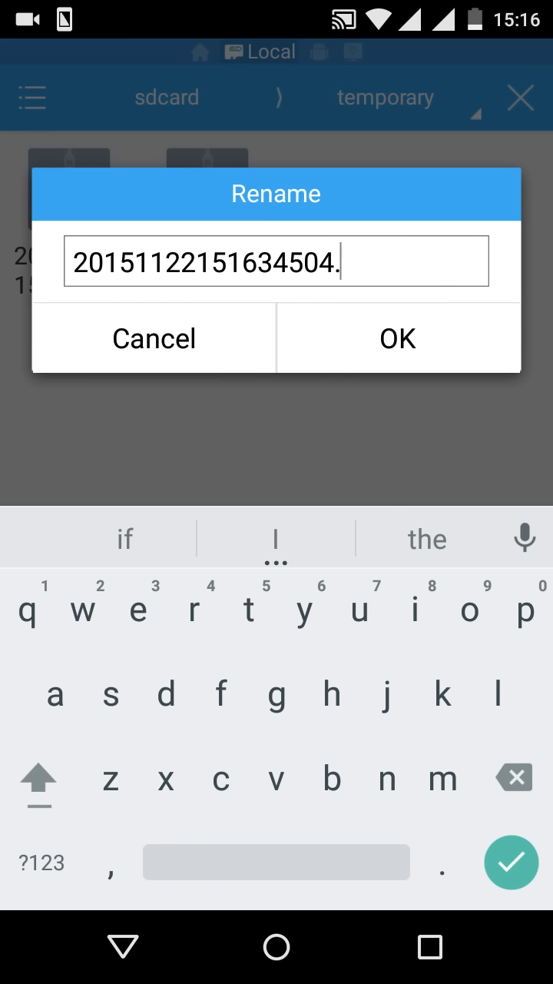
{"action": "type", "text": "mp"}
{"action": "left_click", "coordinate": [42, 862]}
{"action": "type", "text": "3"}
{"action": "left_click", "coordinate": [398, 338]}
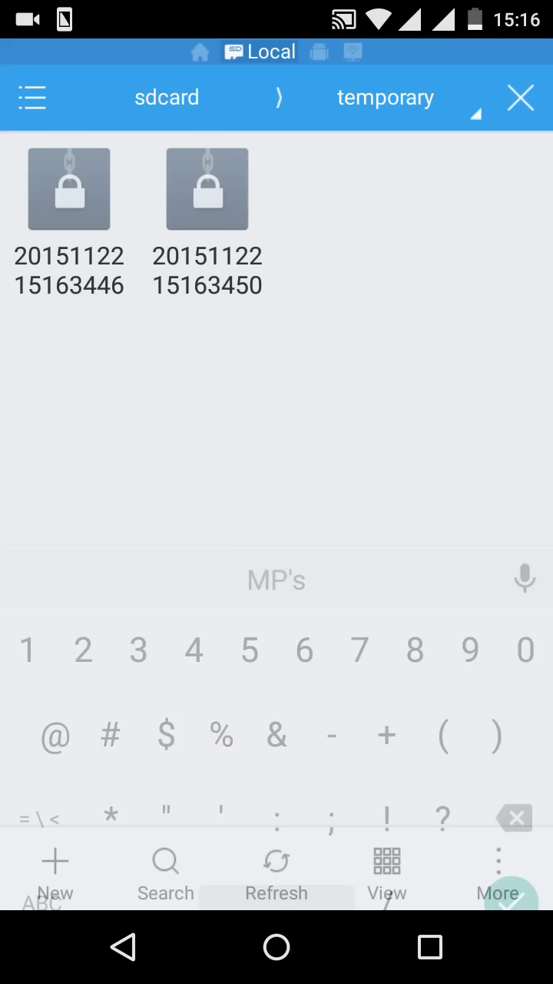
{"action": "left_click", "coordinate": [207, 189]}
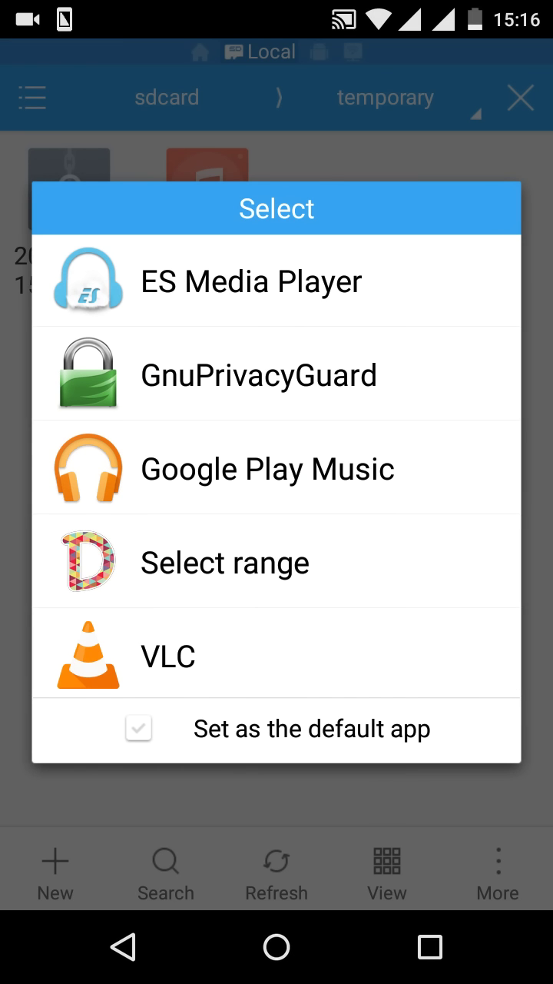
{"action": "left_click", "coordinate": [268, 469]}
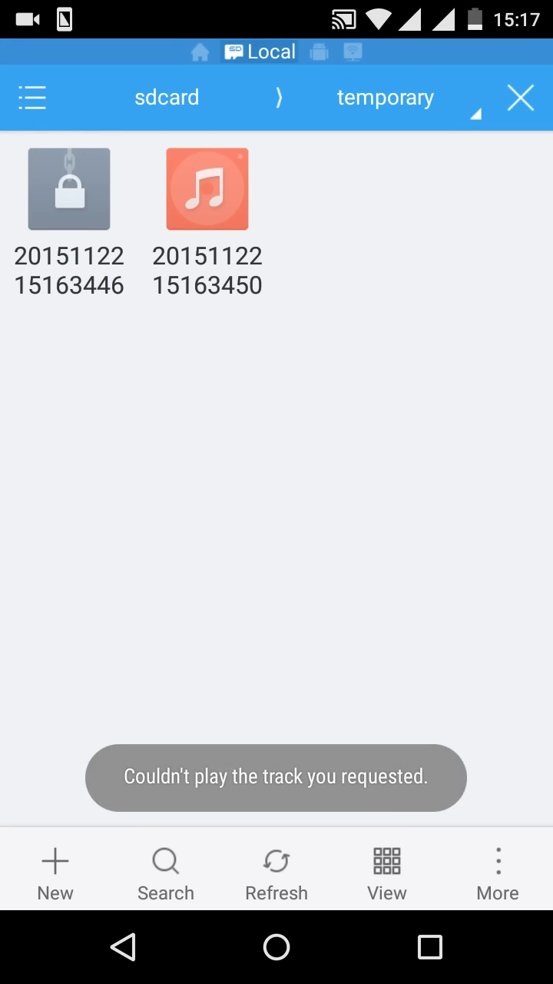
- Rename that file back to the .eslock extension
{"action": "left_click", "coordinate": [207, 189]}
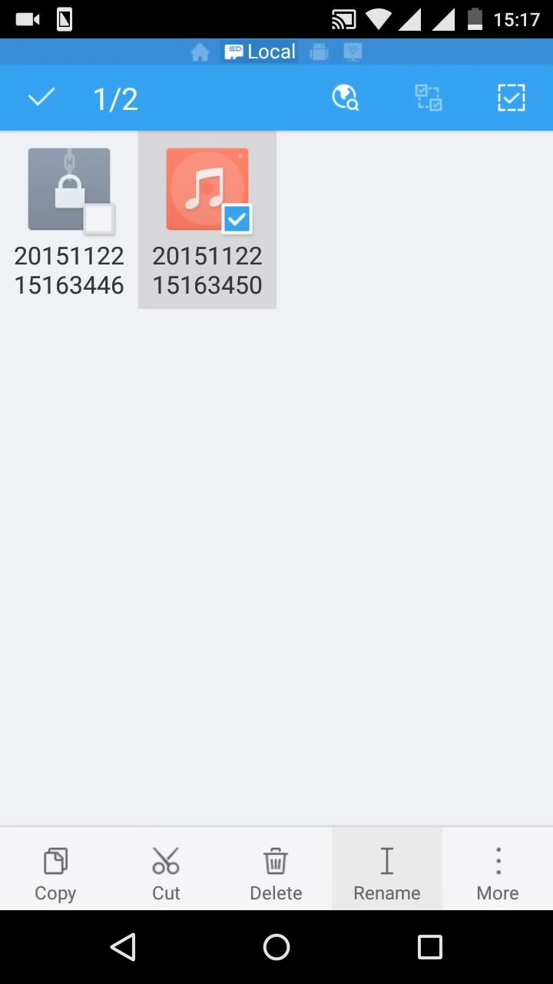
{"action": "left_click", "coordinate": [387, 868]}
{"action": "left_click", "coordinate": [388, 262]}
{"action": "key", "text": "BackSpace"}
{"action": "key", "text": "BackSpace"}
{"action": "key", "text": "BackSpace"}
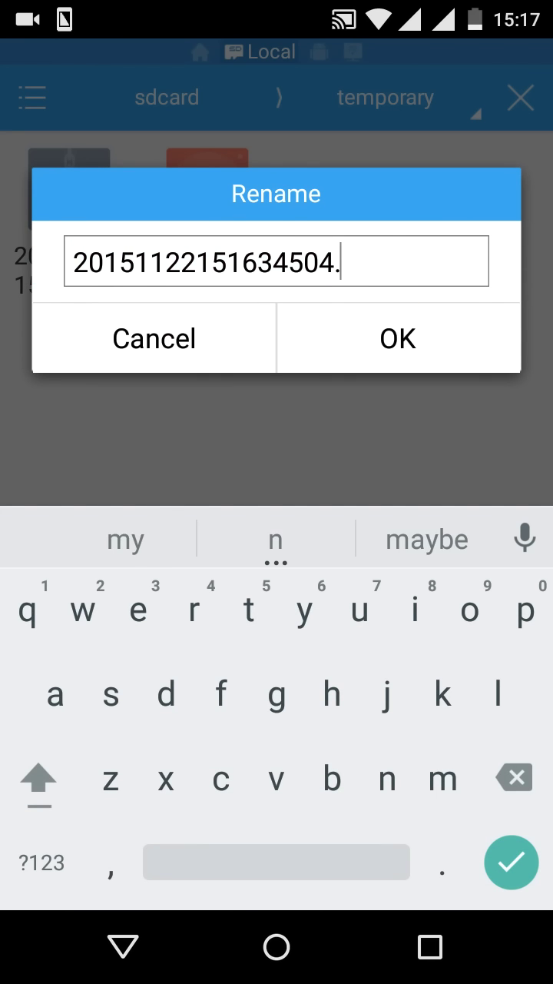
{"action": "type", "text": "esploc"}
{"action": "key", "text": "BackSpace"}
{"action": "key", "text": "BackSpace"}
{"action": "key", "text": "BackSpace"}
{"action": "type", "text": "lock"}
{"action": "left_click", "coordinate": [398, 338]}
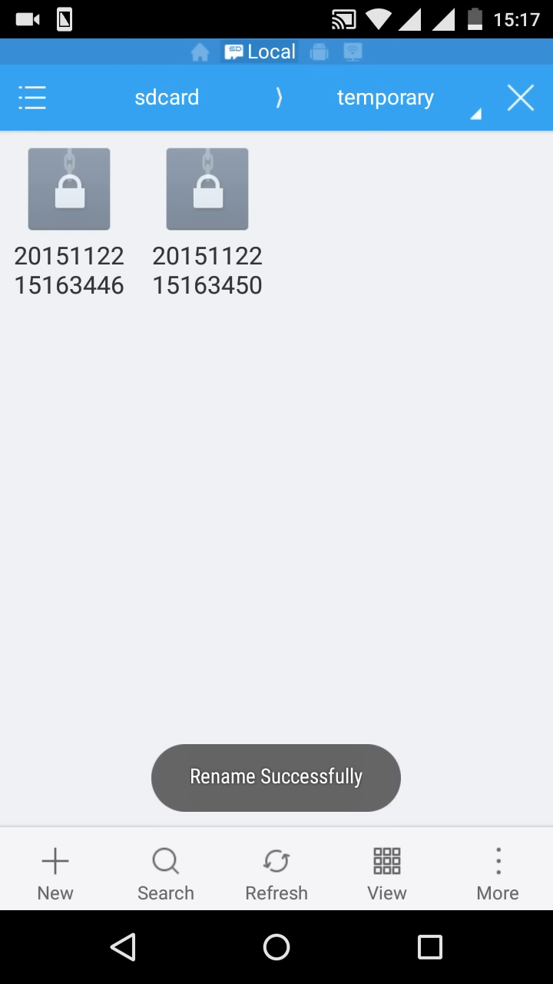
- Decrypt the temporary folder via More > Decrypt with its password, then open it
{"action": "left_click", "coordinate": [123, 947]}
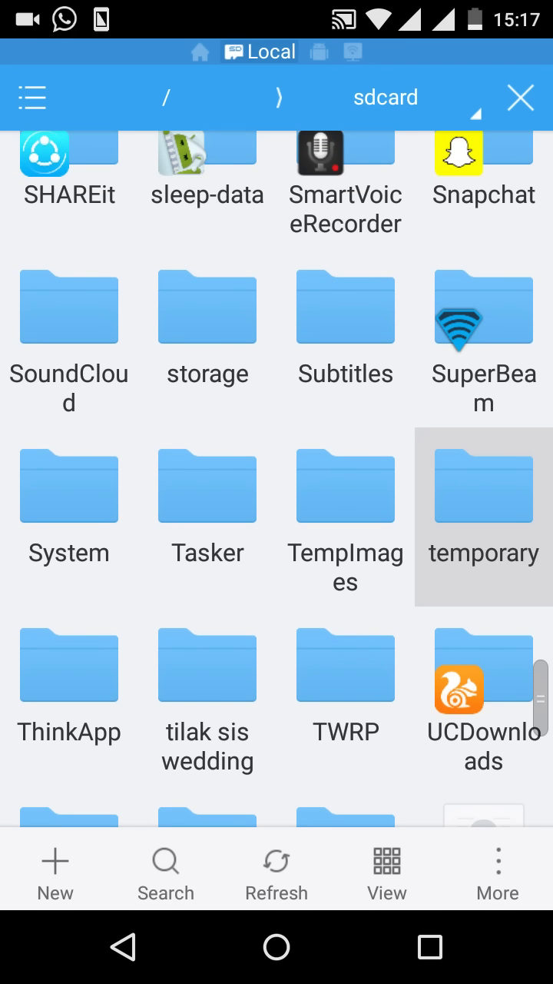
{"action": "left_click", "coordinate": [484, 499]}
{"action": "left_click", "coordinate": [498, 876]}
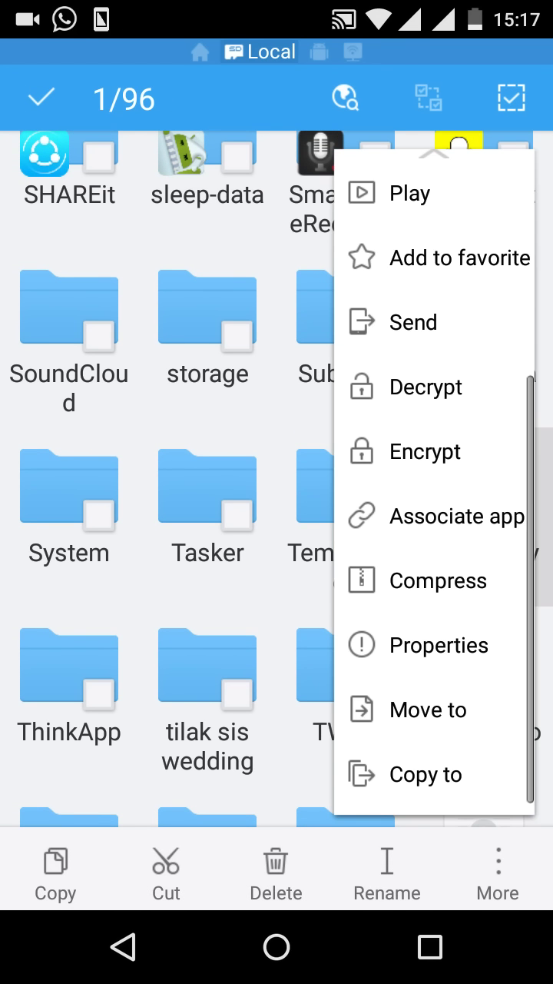
{"action": "scroll", "coordinate": [435, 461], "scroll_direction": "up", "scroll_amount": 2}
{"action": "left_click", "coordinate": [423, 457]}
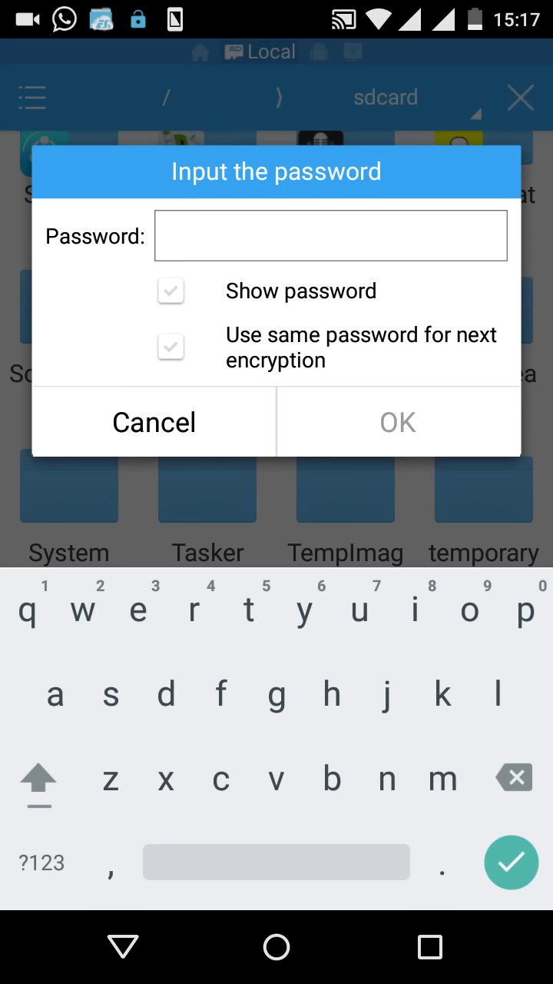
{"action": "type", "text": "passwor"}
{"action": "left_click", "coordinate": [398, 422]}
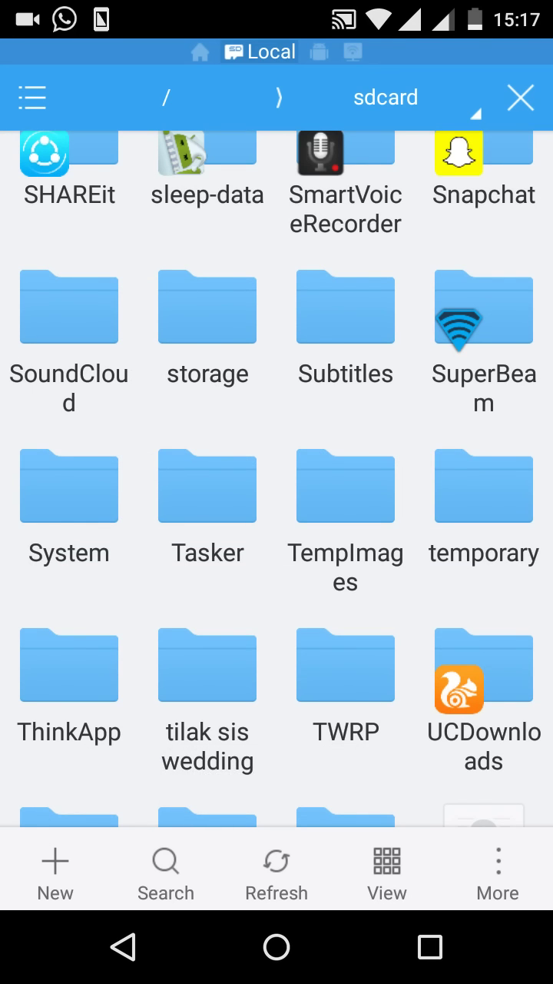
{"action": "left_click", "coordinate": [484, 507]}
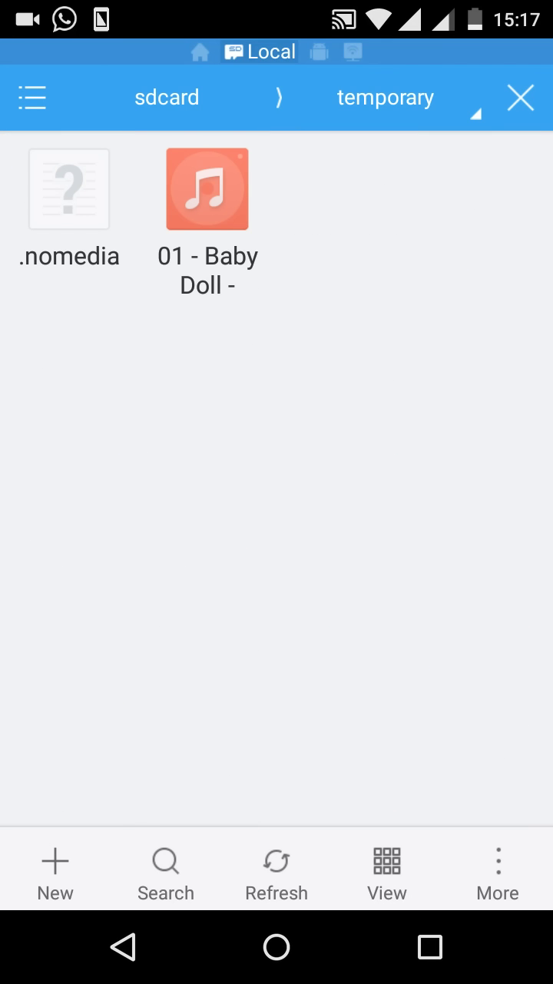
- Slide open the side panel and move .nomedia to the Recycle Bin
{"action": "mouse_move", "coordinate": [115, 461]}
{"action": "left_mouse_down"}
{"action": "mouse_move", "coordinate": [461, 461]}
{"action": "mouse_move", "coordinate": [115, 461]}
{"action": "left_mouse_up"}
{"action": "left_click_drag", "start_coordinate": [8, 461], "coordinate": [231, 461]}
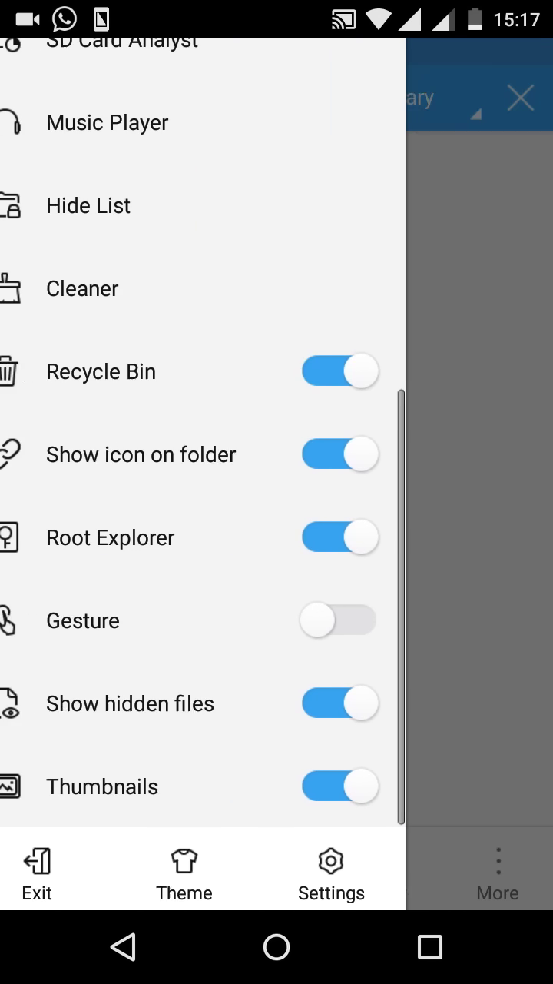
{"action": "mouse_move", "coordinate": [430, 461]}
{"action": "left_mouse_down"}
{"action": "mouse_move", "coordinate": [215, 461]}
{"action": "mouse_move", "coordinate": [261, 461]}
{"action": "left_mouse_up"}
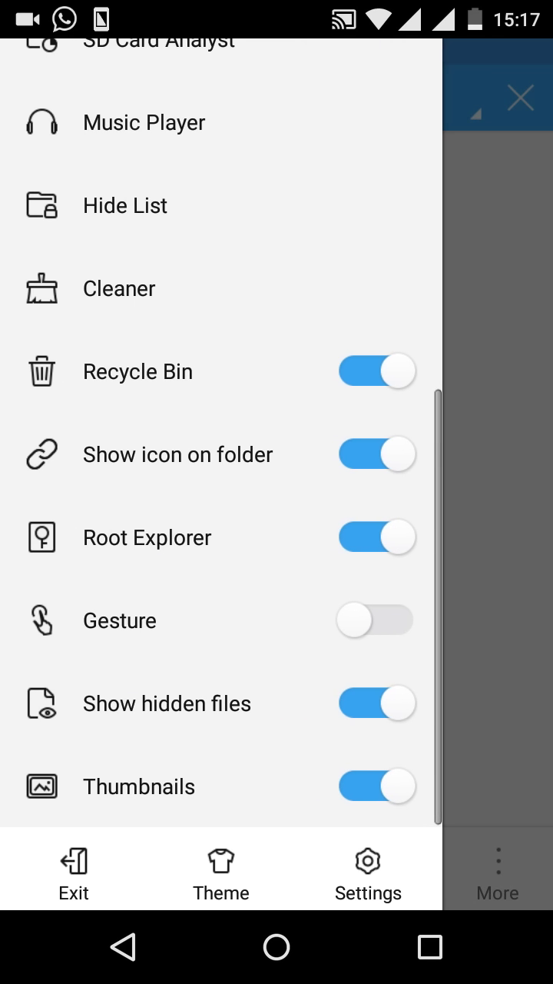
{"action": "left_click", "coordinate": [515, 461]}
{"action": "mouse_move", "coordinate": [116, 461]}
{"action": "left_mouse_down"}
{"action": "mouse_move", "coordinate": [461, 462]}
{"action": "mouse_move", "coordinate": [115, 461]}
{"action": "left_mouse_up"}
{"action": "left_click_drag", "start_coordinate": [7, 461], "coordinate": [119, 461]}
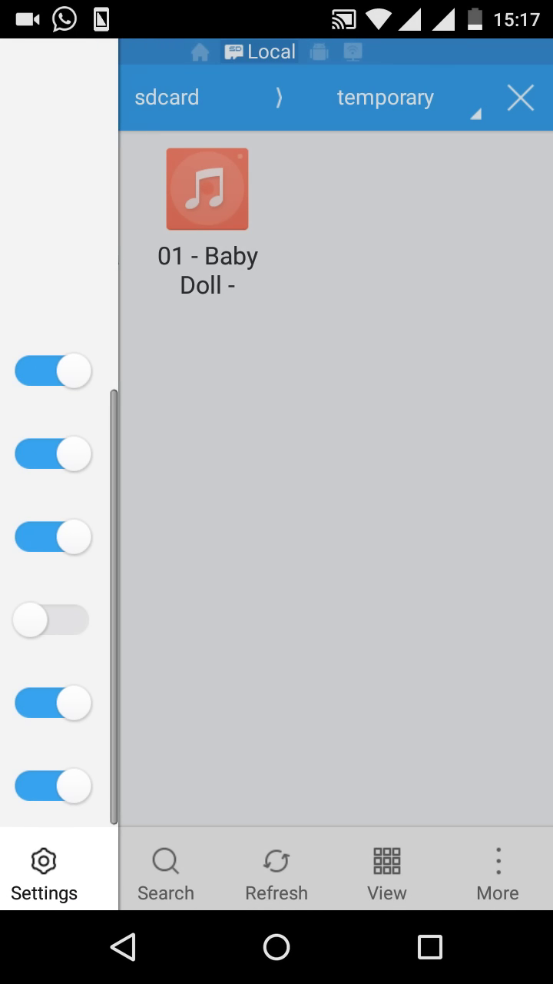
{"action": "left_click_drag", "start_coordinate": [119, 461], "coordinate": [346, 461]}
{"action": "left_click", "coordinate": [274, 866]}
{"action": "left_click", "coordinate": [395, 573]}
- Move the temporary folder to the Recycle Bin and check the notifications
{"action": "left_click", "coordinate": [123, 947]}
{"action": "left_click", "coordinate": [484, 507]}
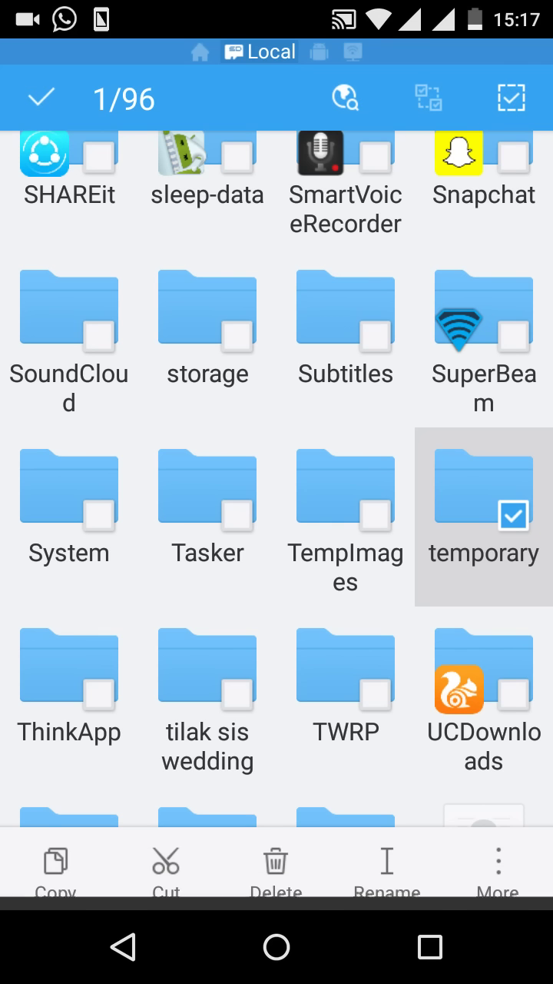
{"action": "left_click", "coordinate": [276, 872]}
{"action": "left_click", "coordinate": [398, 587]}
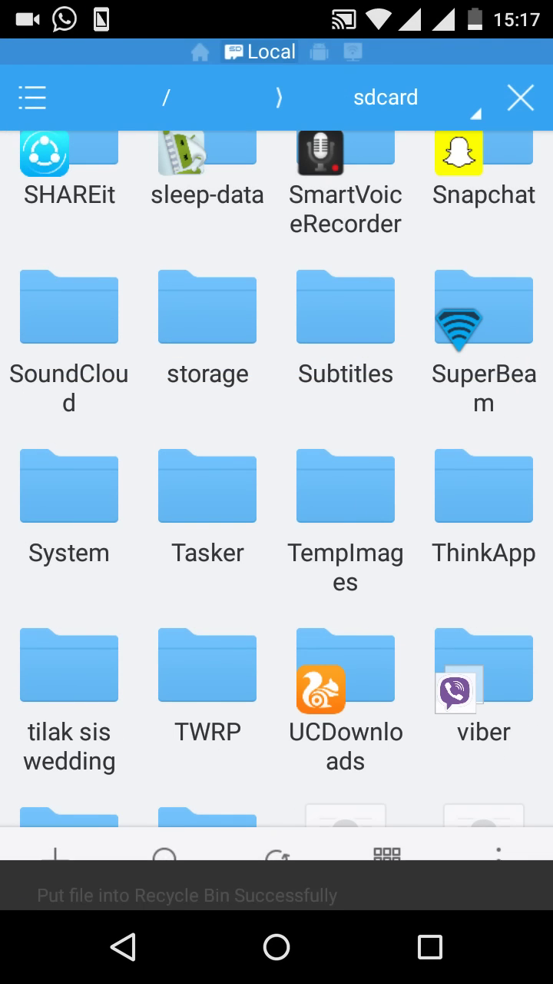
{"action": "left_click_drag", "start_coordinate": [276, 16], "coordinate": [276, 615]}
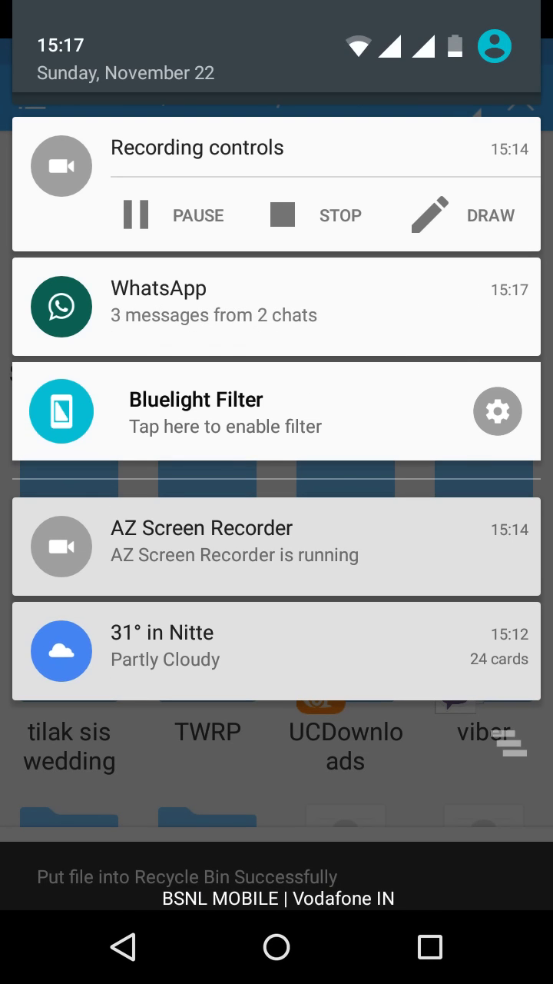